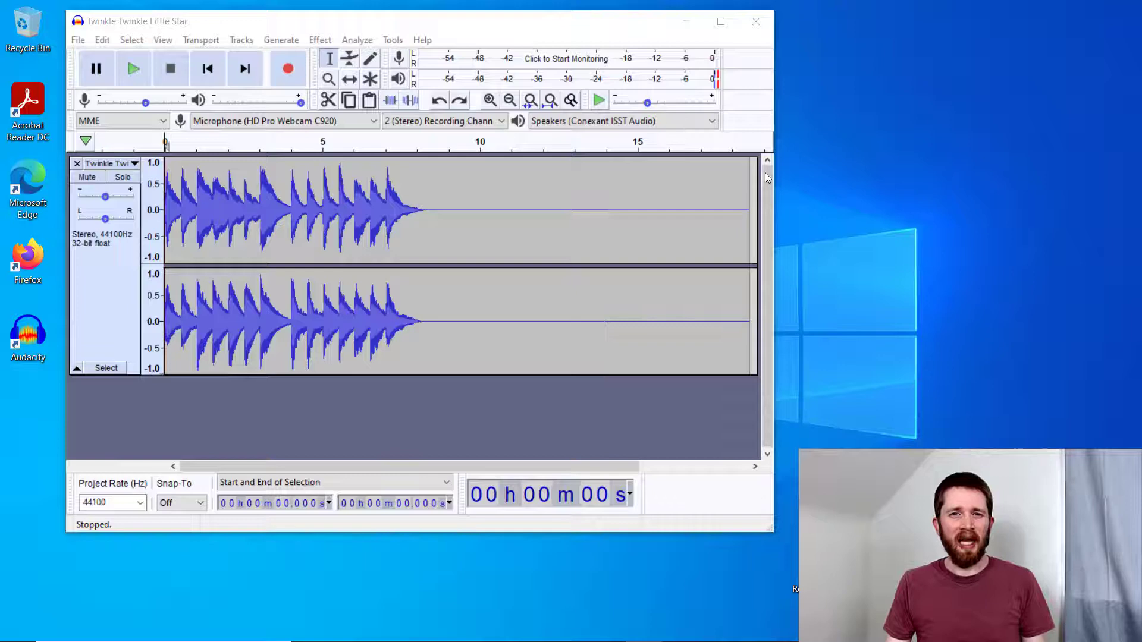
# Focus the Twinkle Twinkle Little Star project window and nudge it slightly to the right.
pyautogui.click(443, 29)
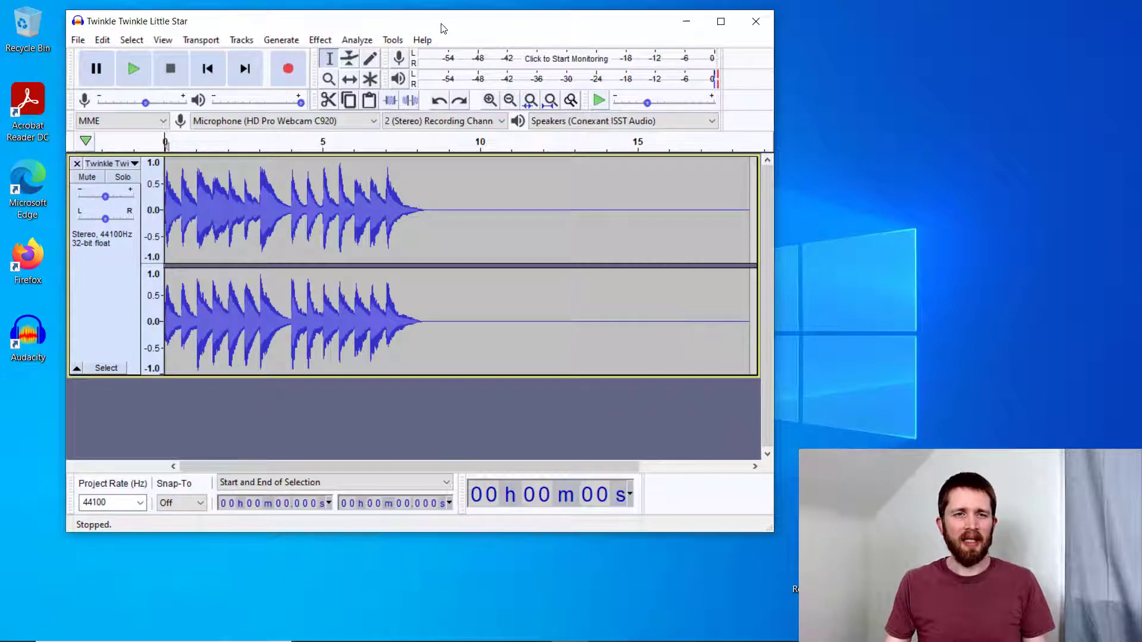
pyautogui.moveTo(443, 28); pyautogui.dragTo(460, 30)
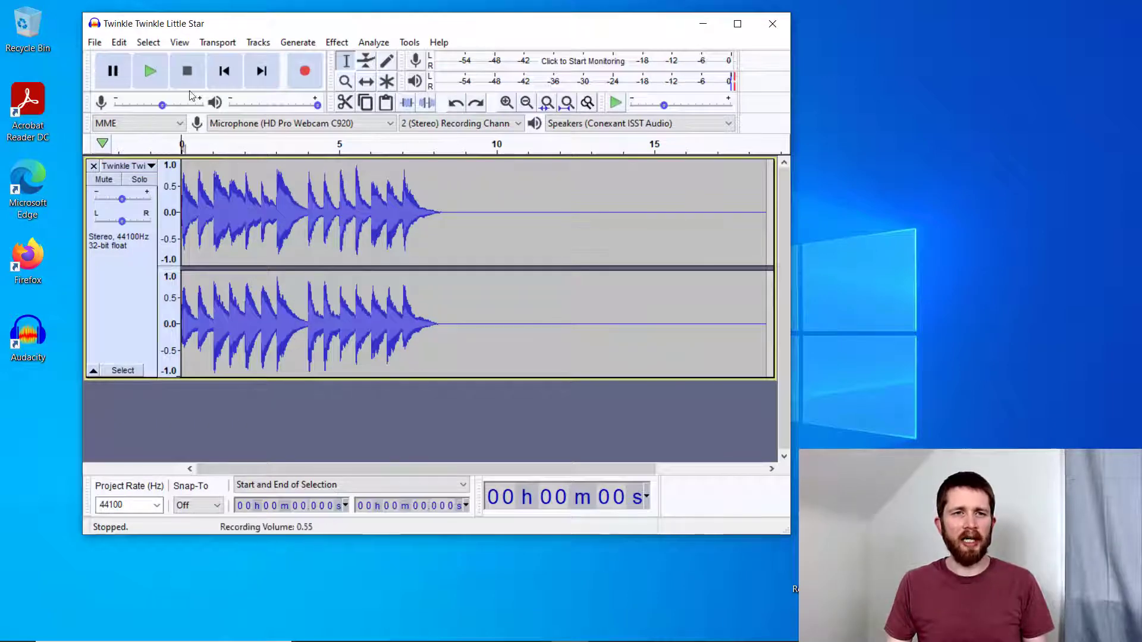
# Import the Twinkle Twinkle Little Star MP3 from Scores as a new stereo track.
pyautogui.click(94, 42)
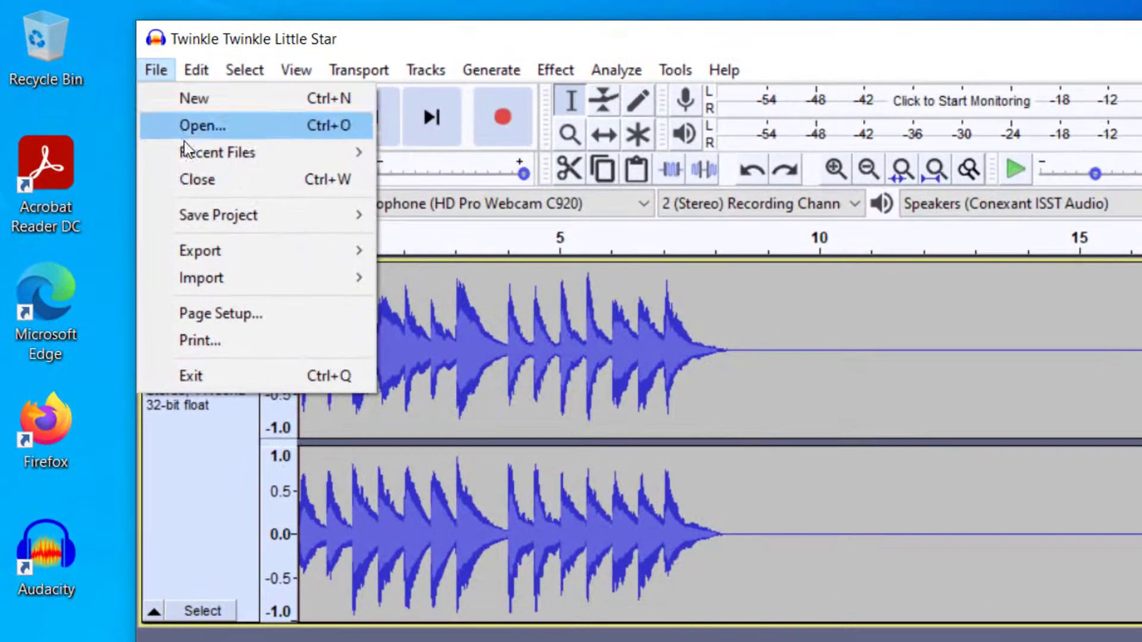
pyautogui.moveTo(336, 254)
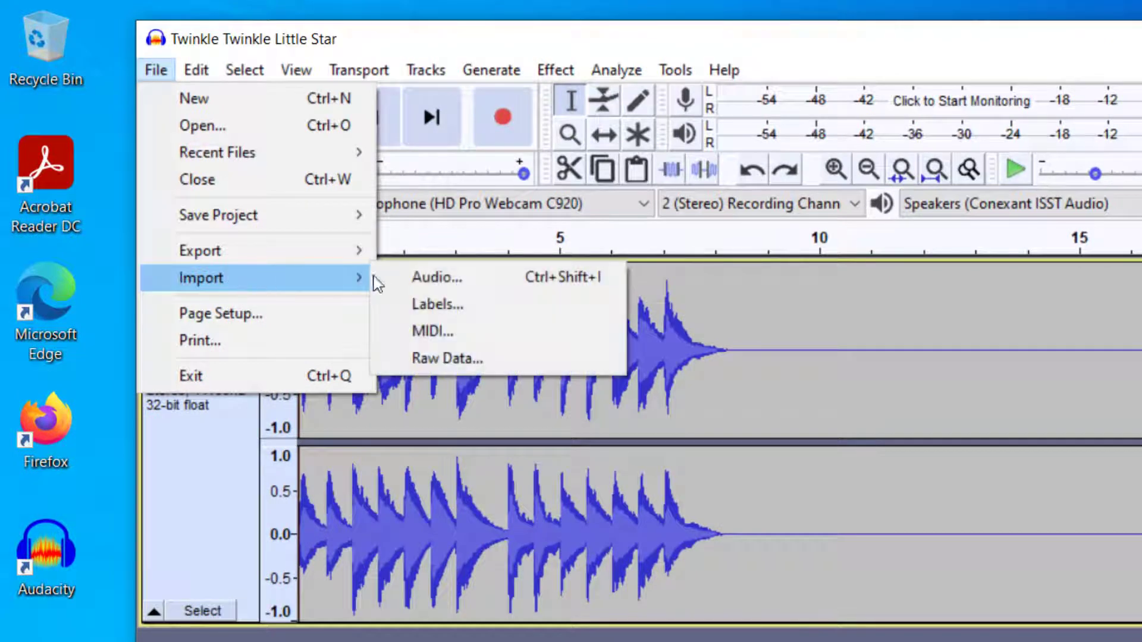
pyautogui.click(421, 278)
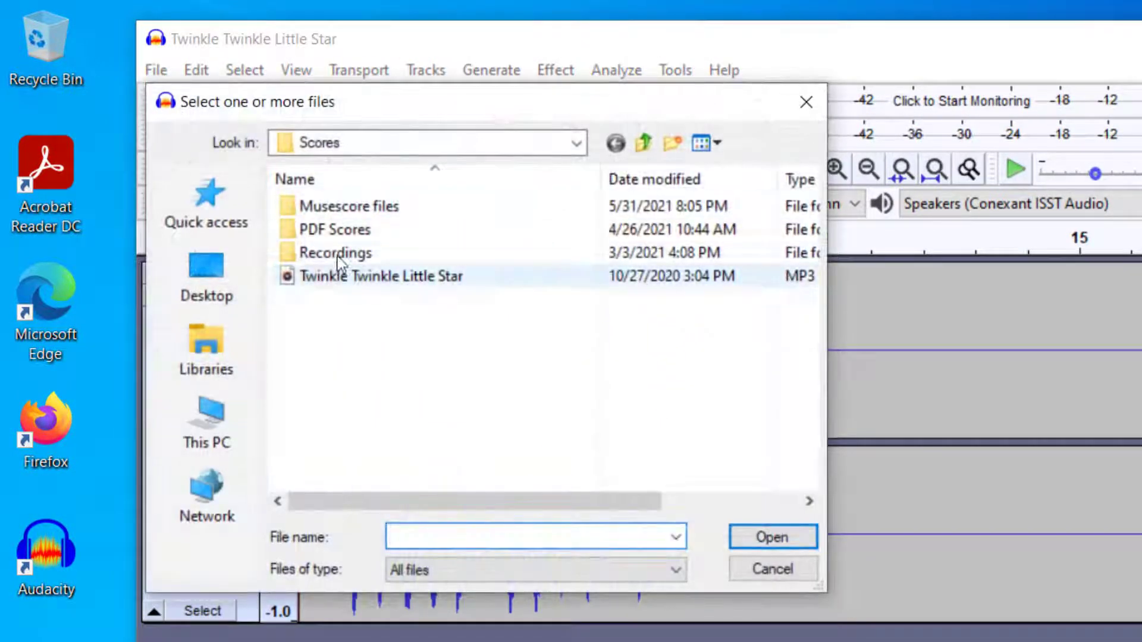
pyautogui.click(419, 279)
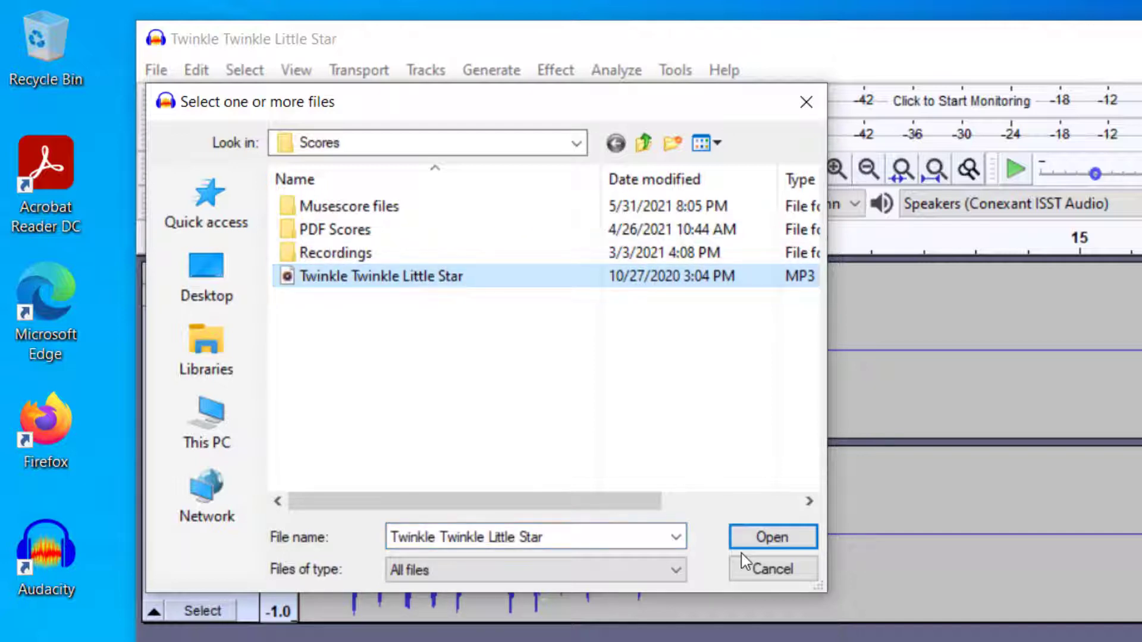
pyautogui.click(755, 534)
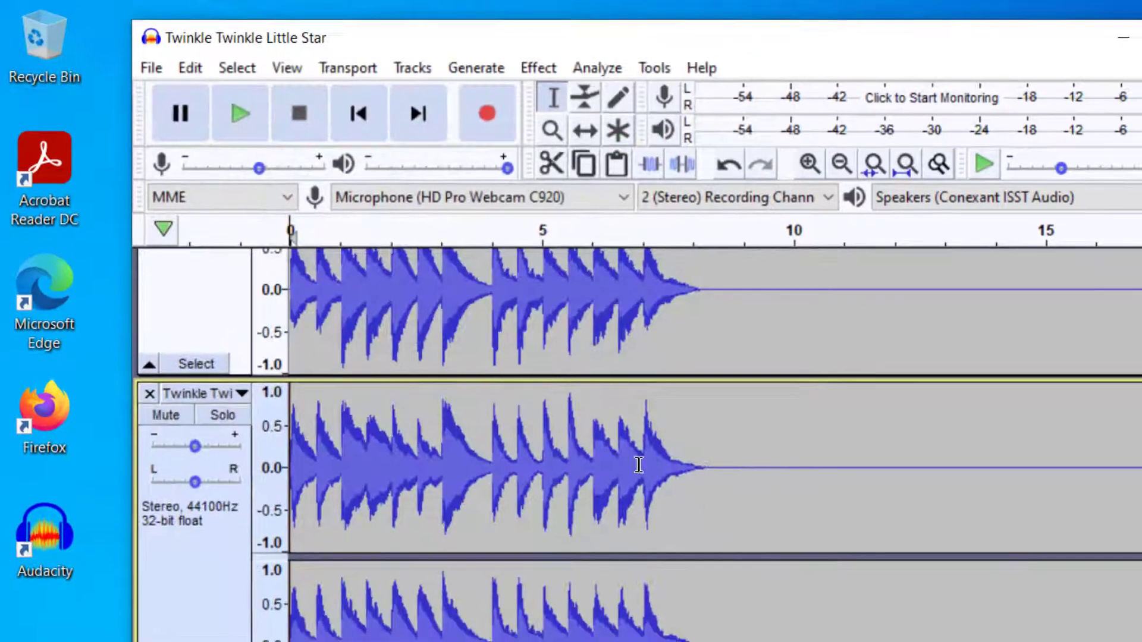
# Select and copy the single note from about 3 to 4 s in the first track.
pyautogui.scroll(-5, 318, 367)
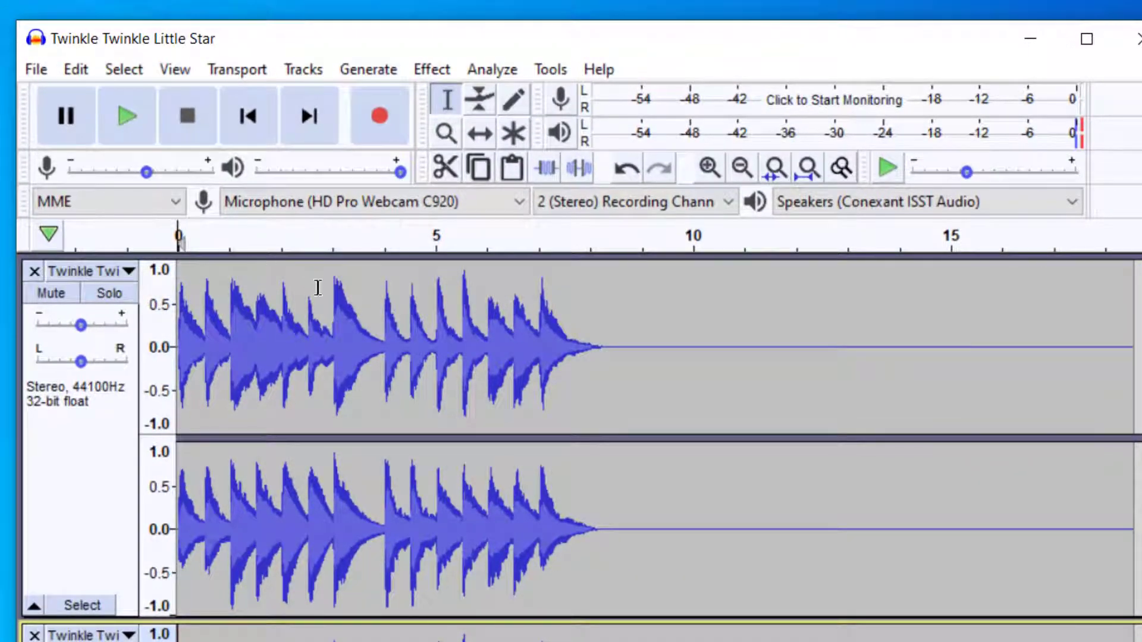
pyautogui.click(329, 281)
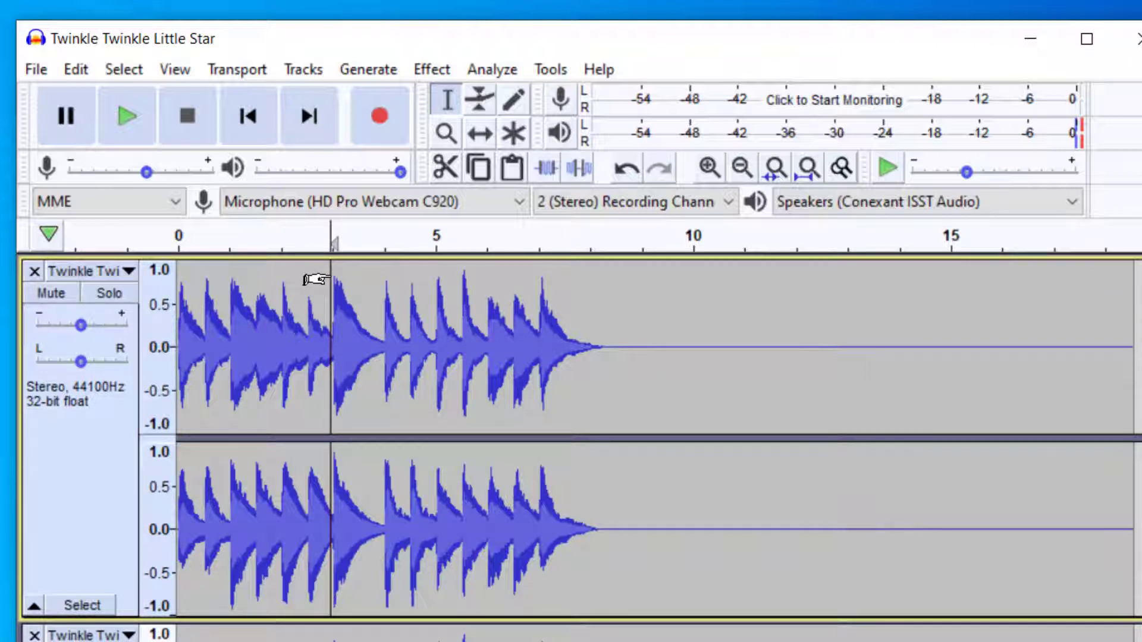
pyautogui.moveTo(331, 277); pyautogui.dragTo(379, 282)
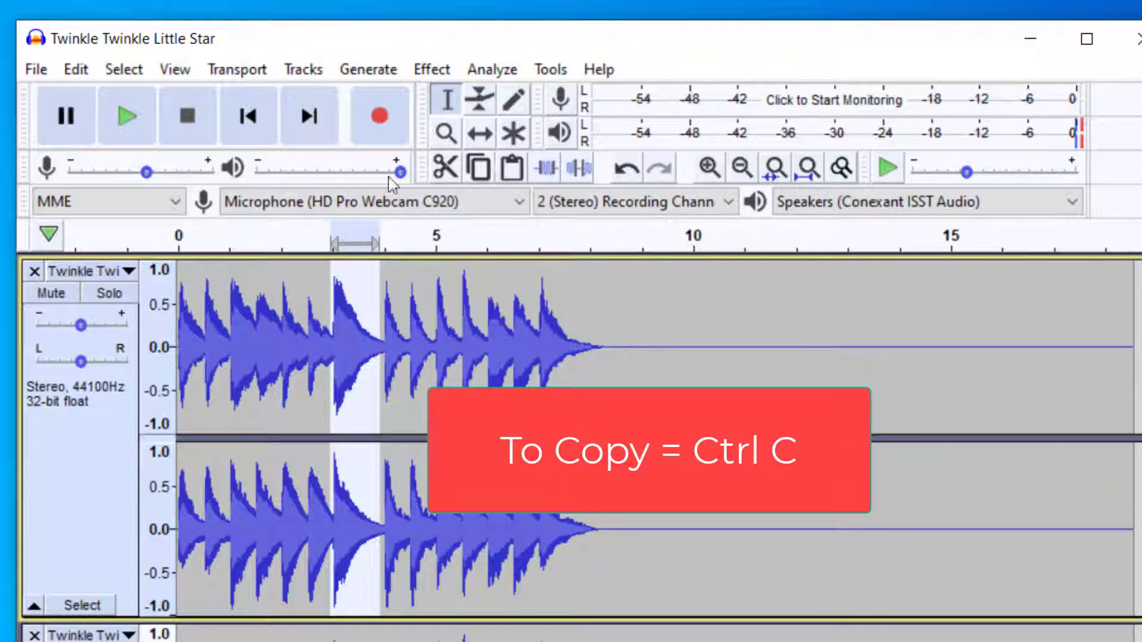
pyautogui.click(70, 75)
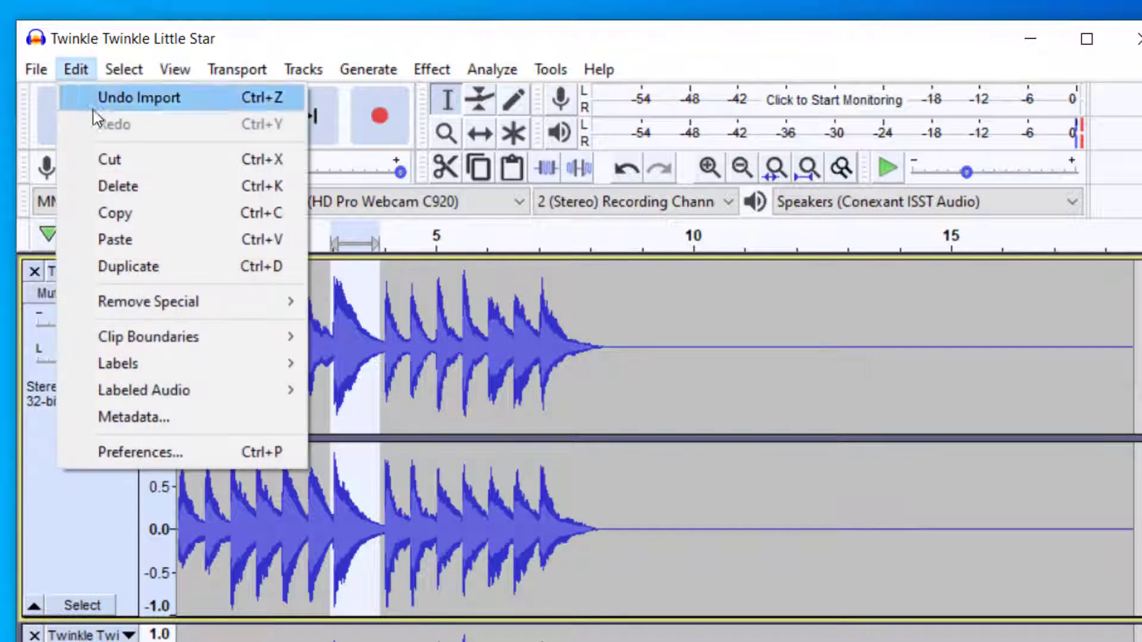
pyautogui.click(347, 31)
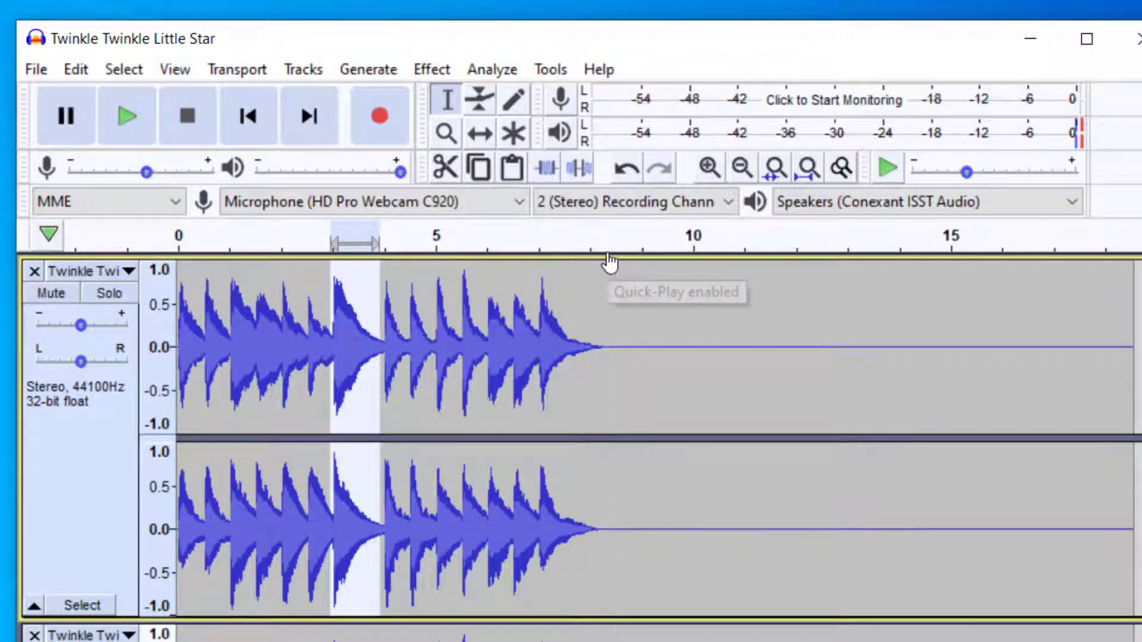
# Paste the copied note at about 9 s, just after the melody ends.
pyautogui.click(647, 261)
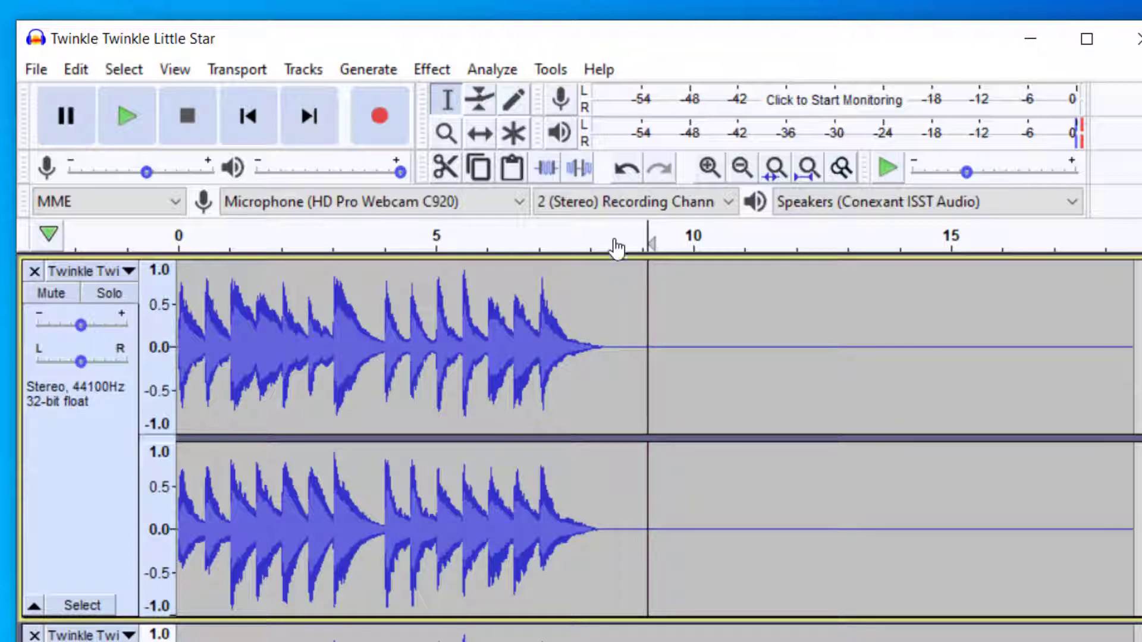
pyautogui.click(510, 170)
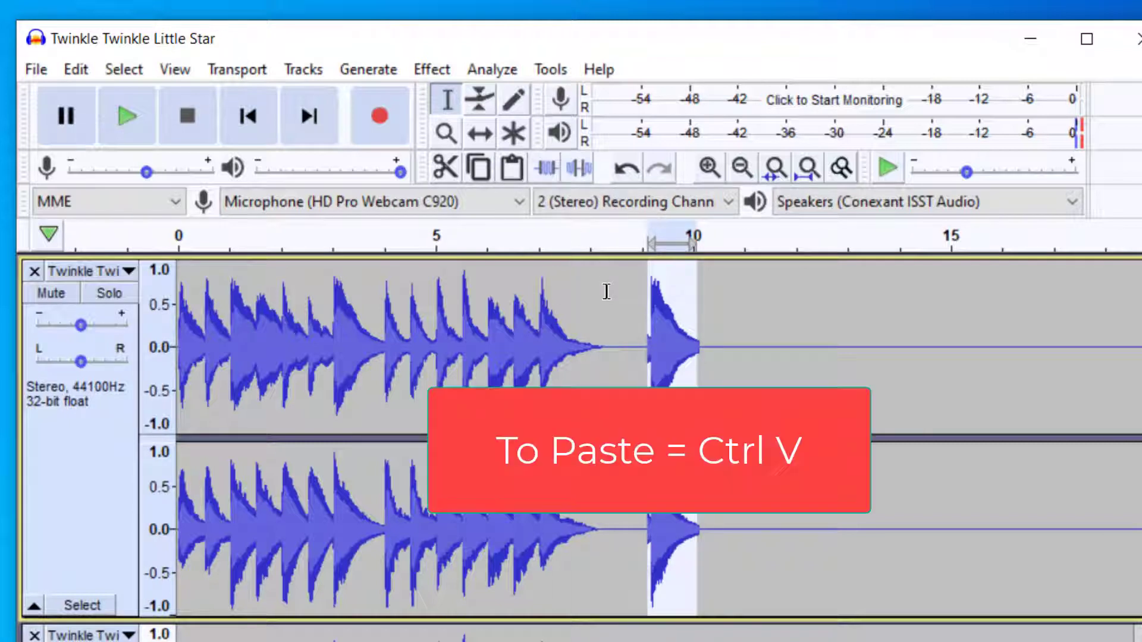
pyautogui.click(630, 309)
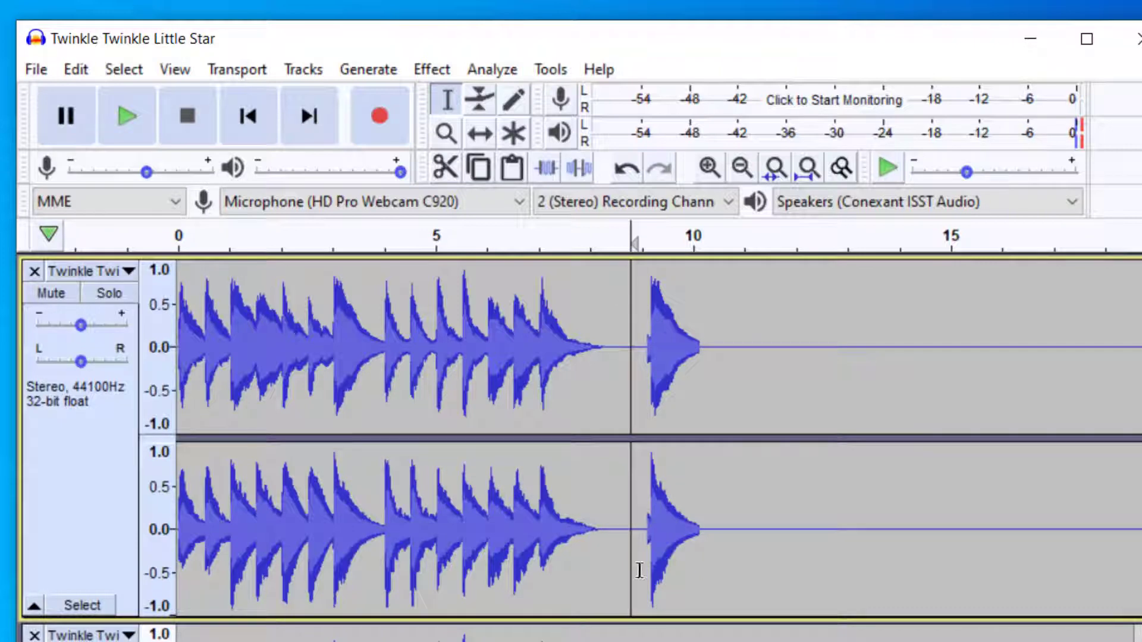
# Select the whole melody in the second track and paste it around 11 s in the first track.
pyautogui.scroll(-4, 190, 495)
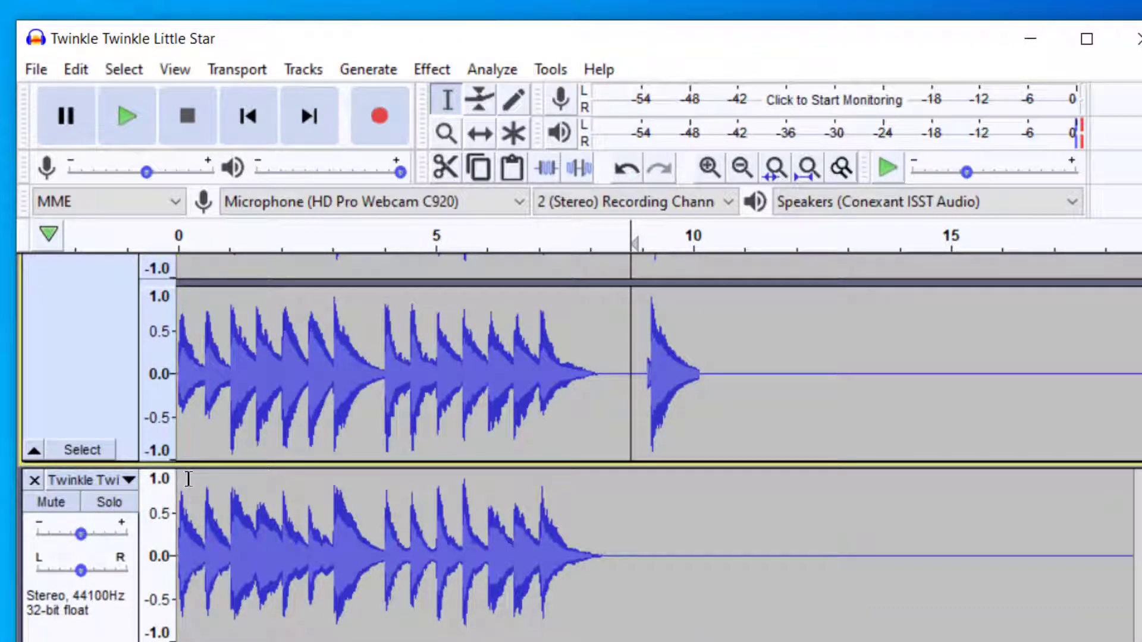
pyautogui.scroll(4, 785, 393)
pyautogui.scroll(-4, 654, 440)
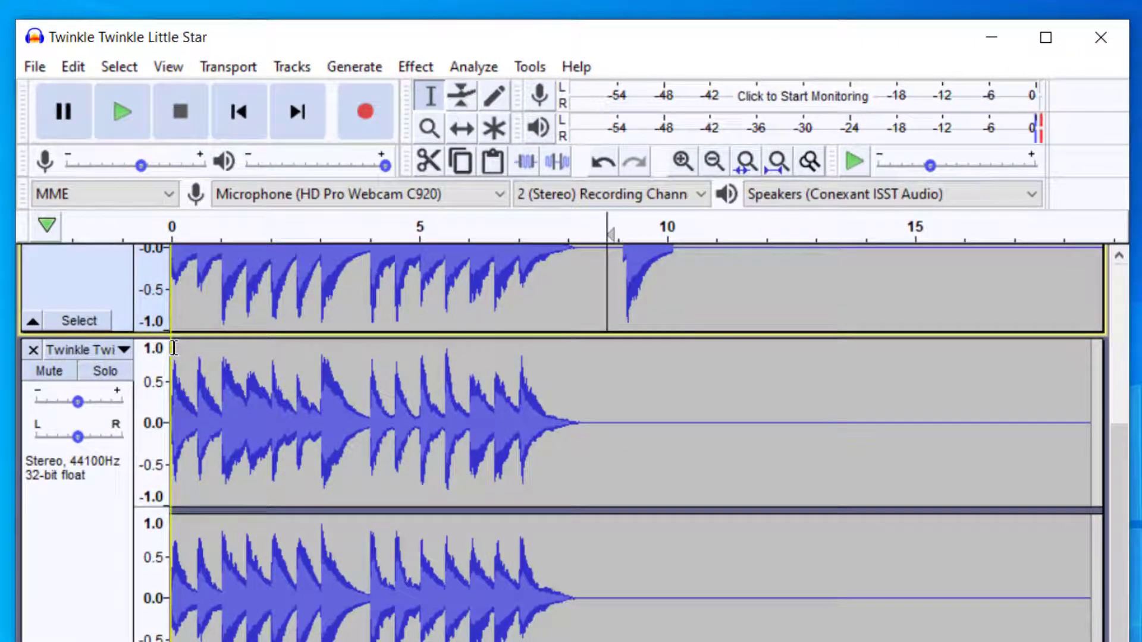
pyautogui.click(173, 348)
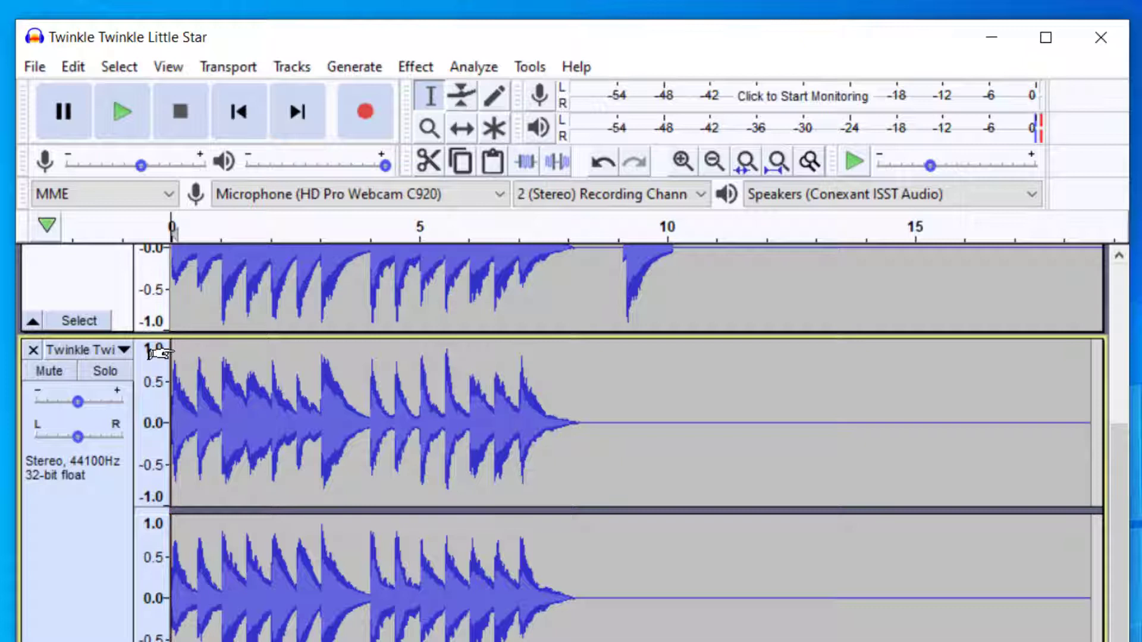
pyautogui.moveTo(172, 351); pyautogui.dragTo(597, 348)
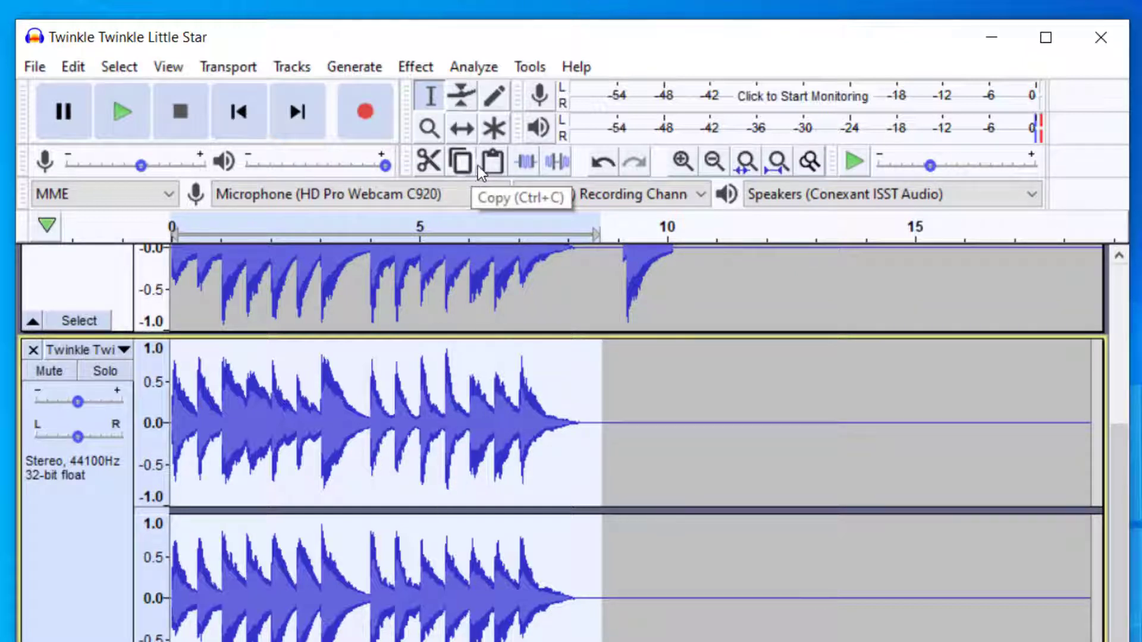
pyautogui.scroll(3, 811, 388)
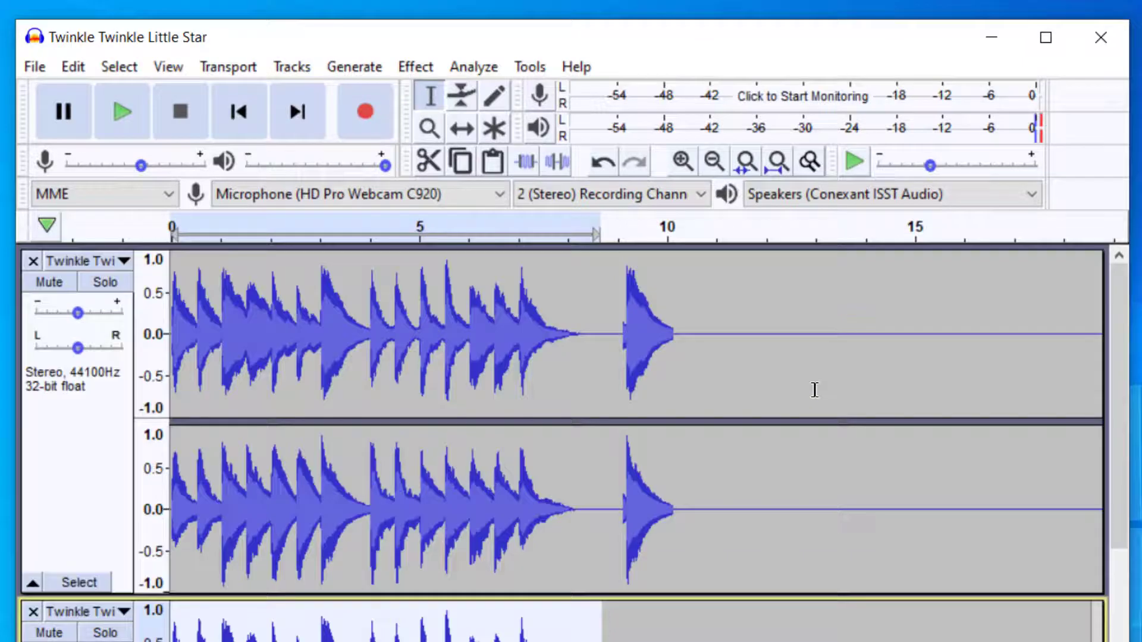
pyautogui.click(715, 259)
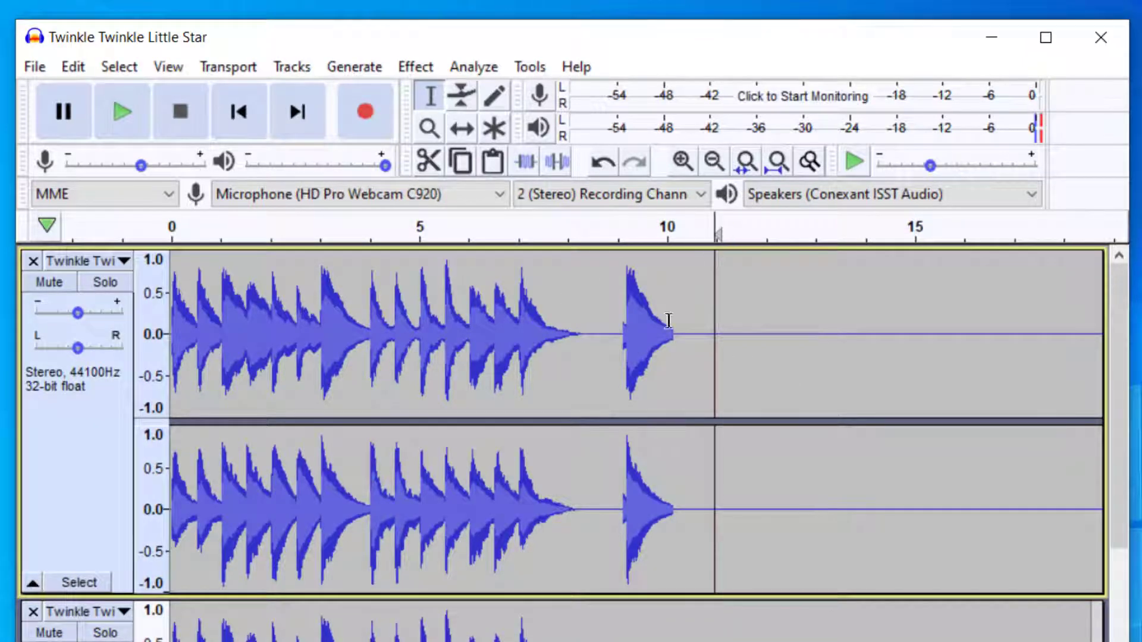
pyautogui.click(499, 166)
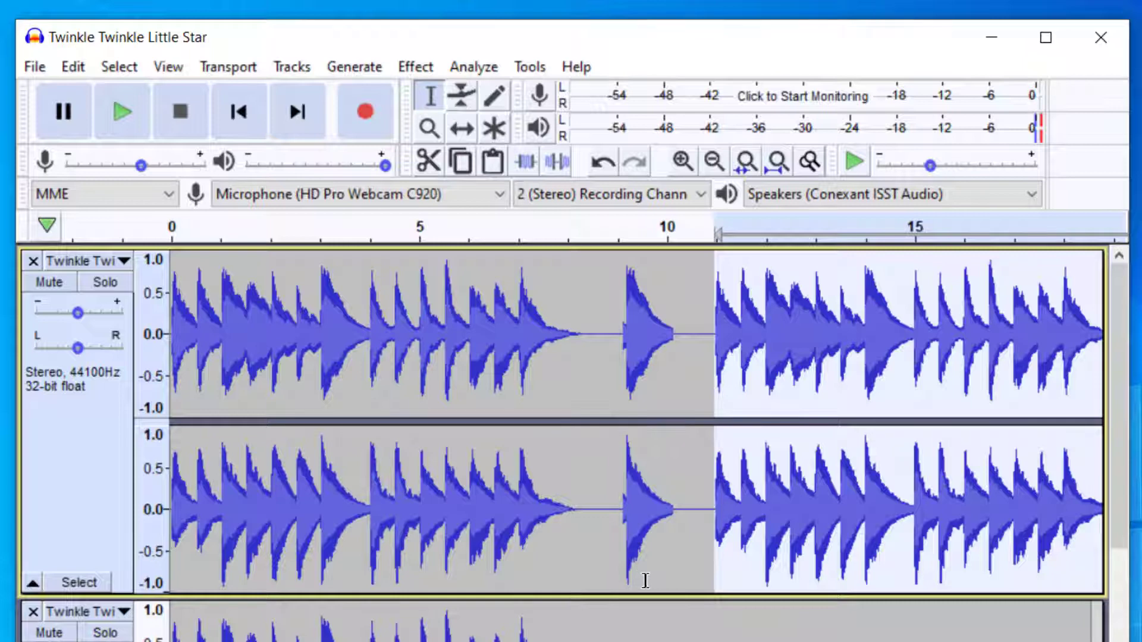
# Undo that paste with Ctrl+Z and confirm Undo Paste in the Edit menu.
pyautogui.hotkey('ctrl', 'z')
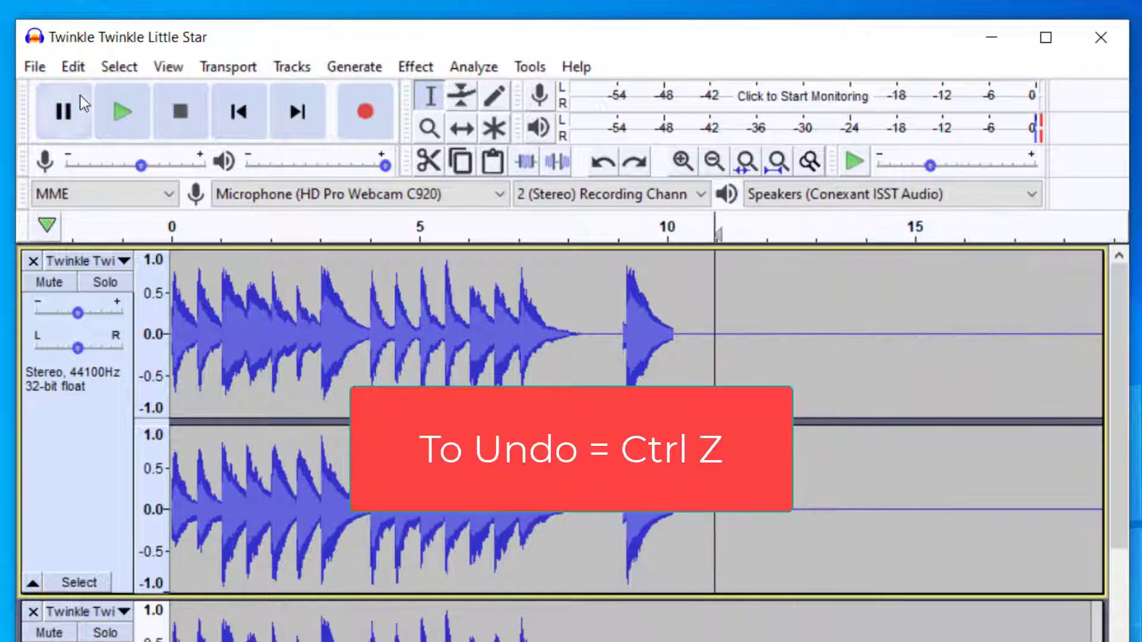
pyautogui.click(68, 66)
pyautogui.click(73, 66)
pyautogui.click(76, 67)
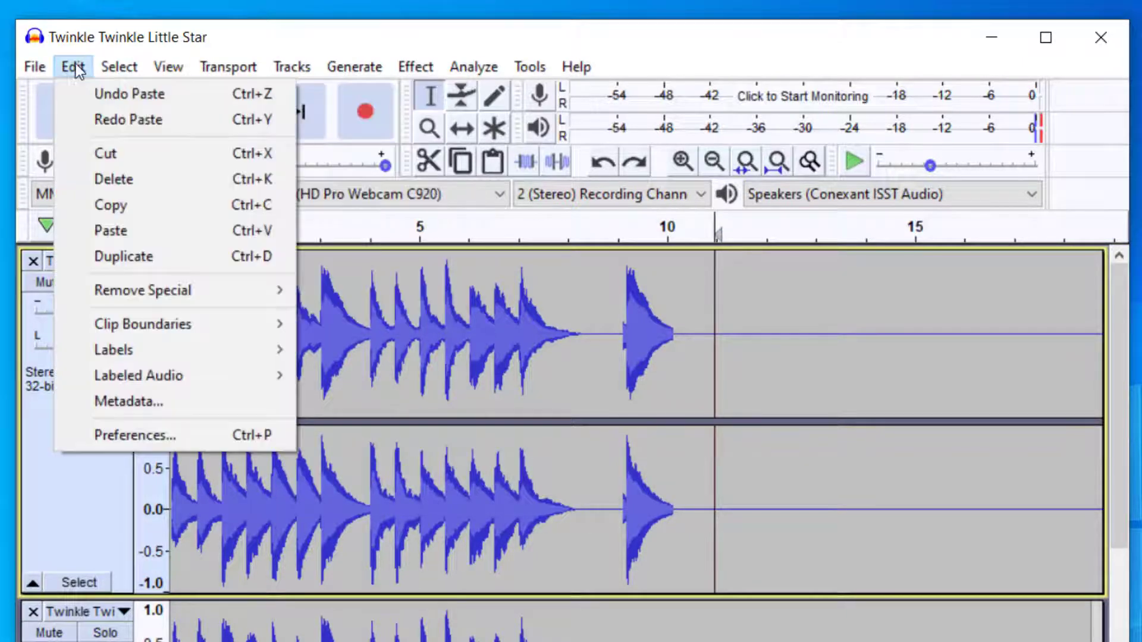
pyautogui.click(77, 74)
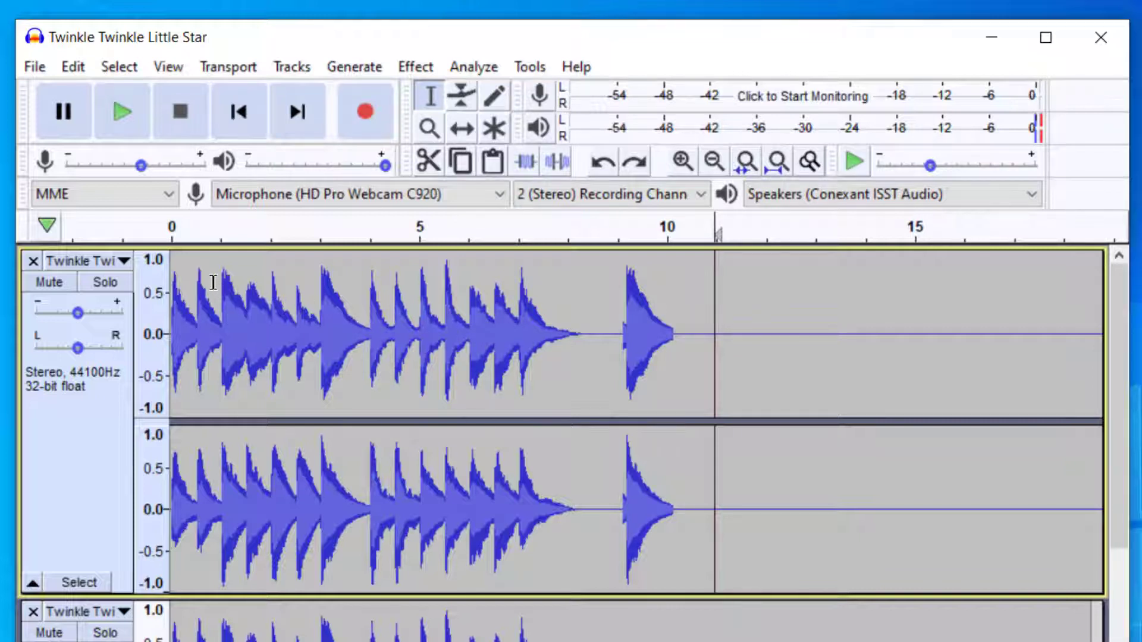
# Silence the first track from about 0.9 to 2.8 seconds.
pyautogui.moveTo(218, 253); pyautogui.dragTo(313, 253)
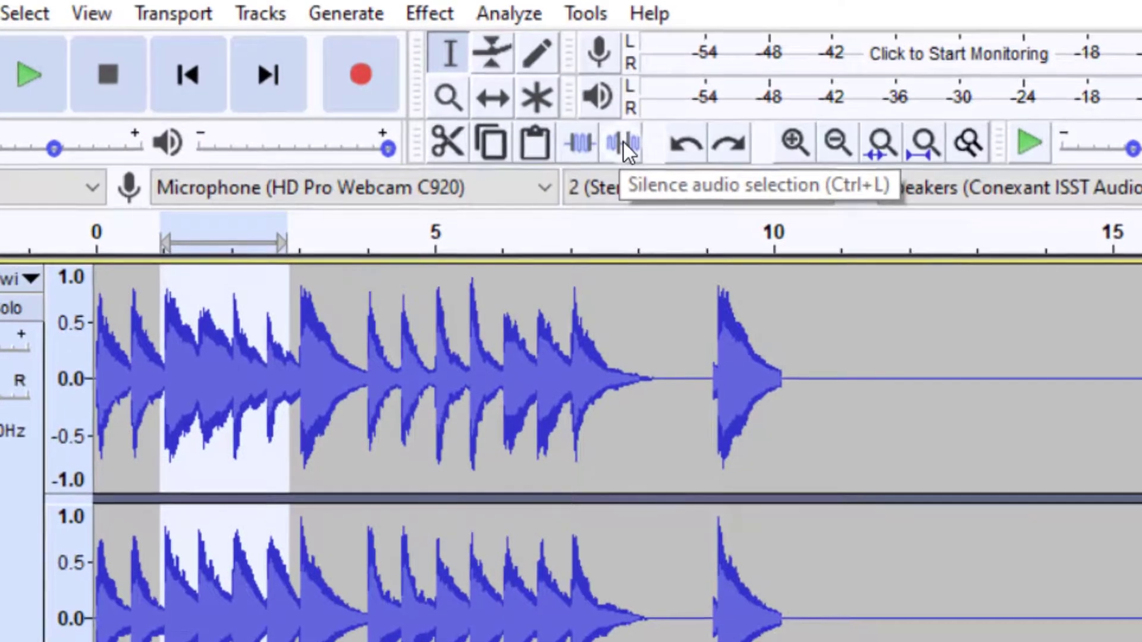
pyautogui.click(605, 146)
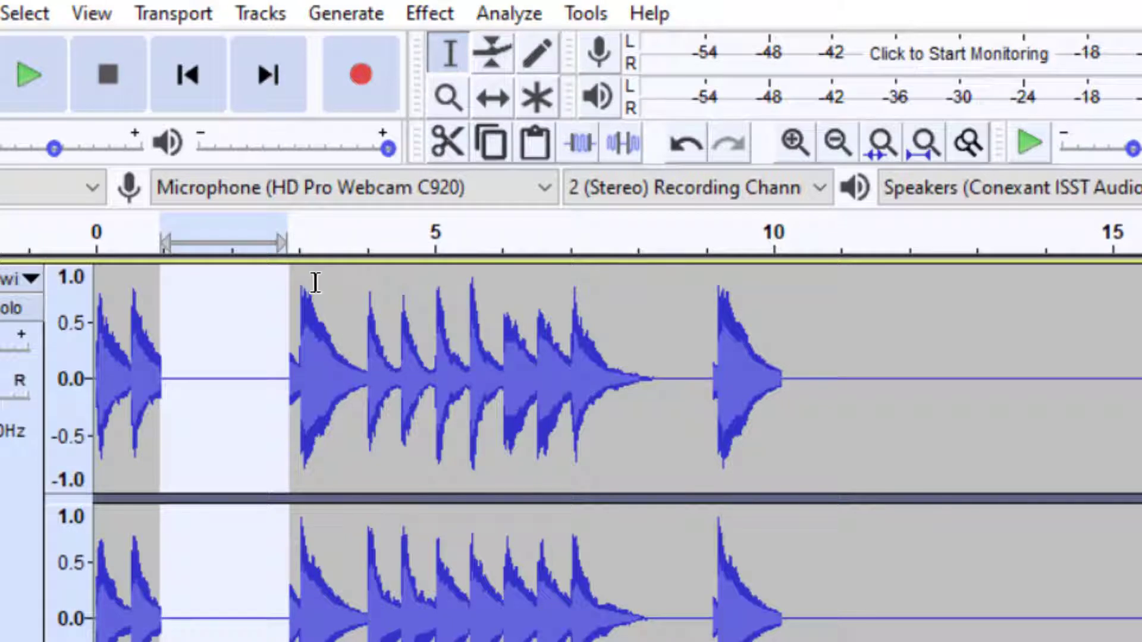
# Undo the silence, then cut the notes from about 2.8 to 5.3 seconds.
pyautogui.hotkey('ctrl', 'z')
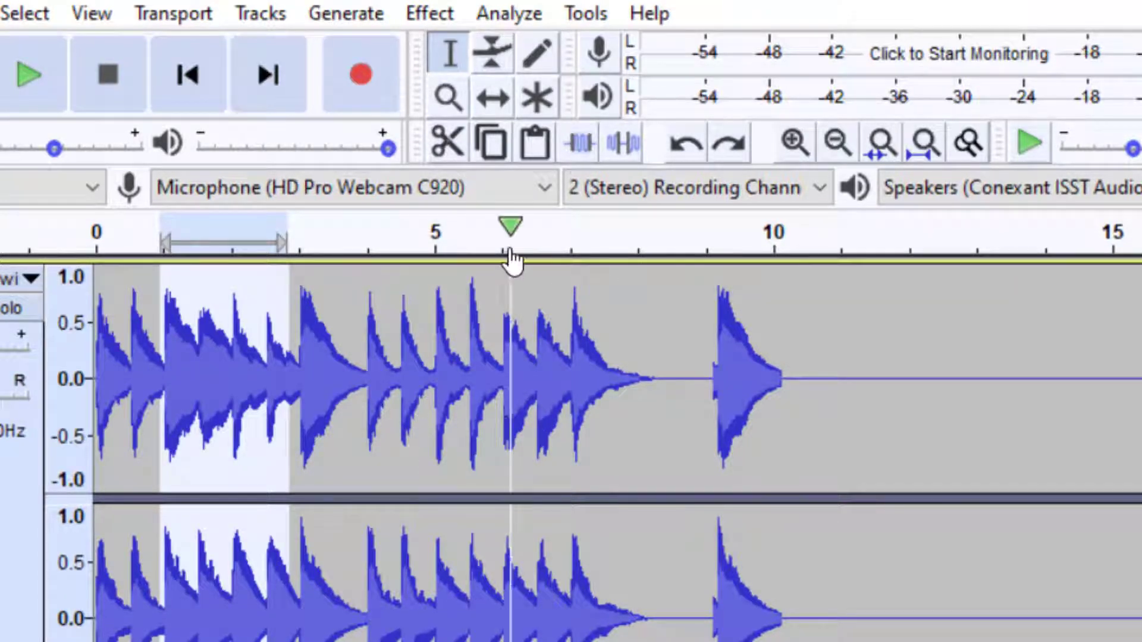
pyautogui.click(394, 345)
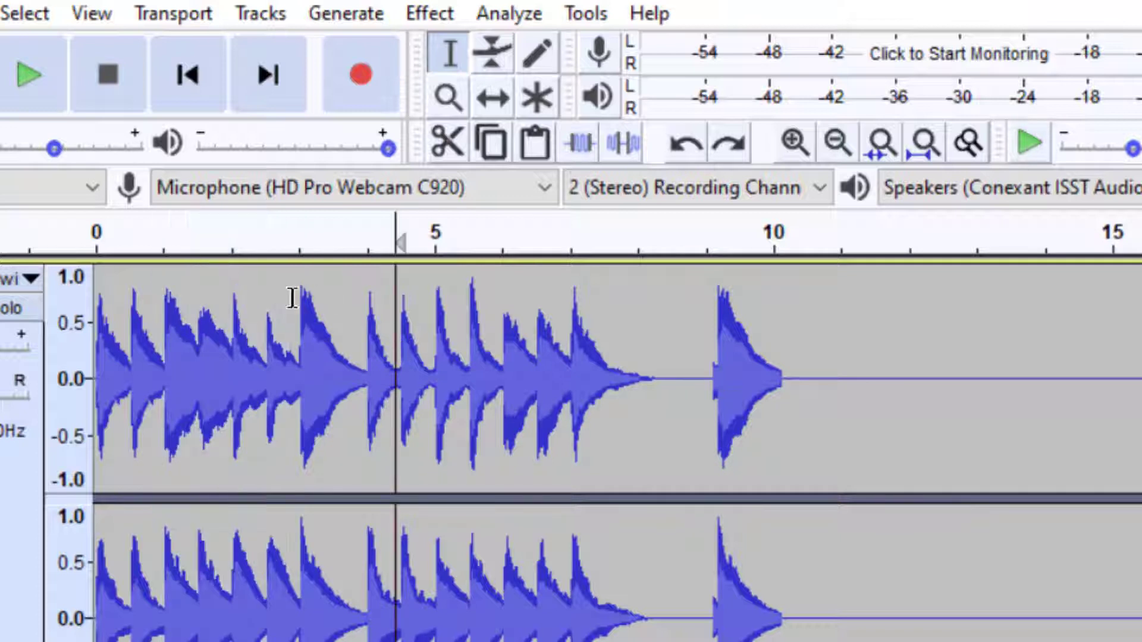
pyautogui.moveTo(284, 288); pyautogui.dragTo(459, 301)
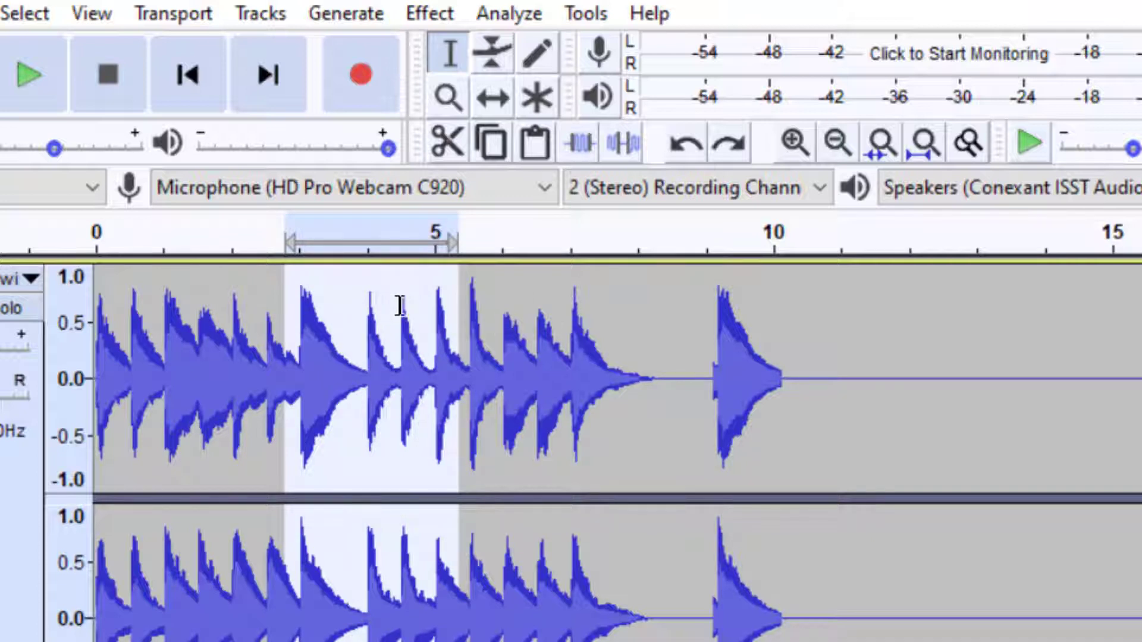
pyautogui.click(452, 150)
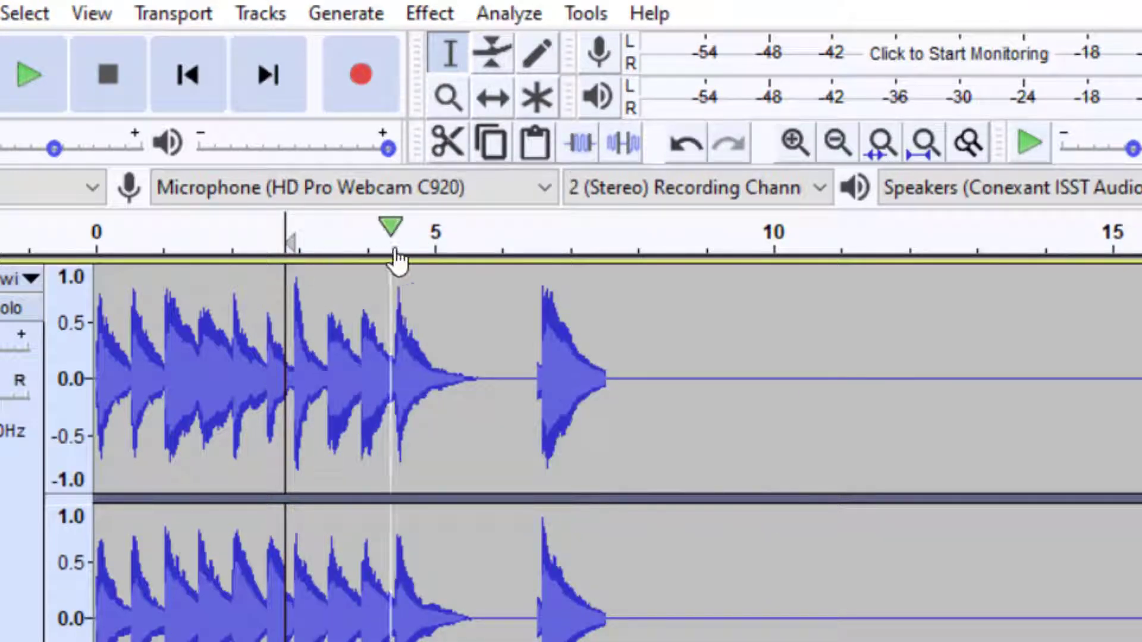
# Paste the cut notes near 8 s, then undo and delete the 2.8–5.3 s selection instead.
pyautogui.click(654, 284)
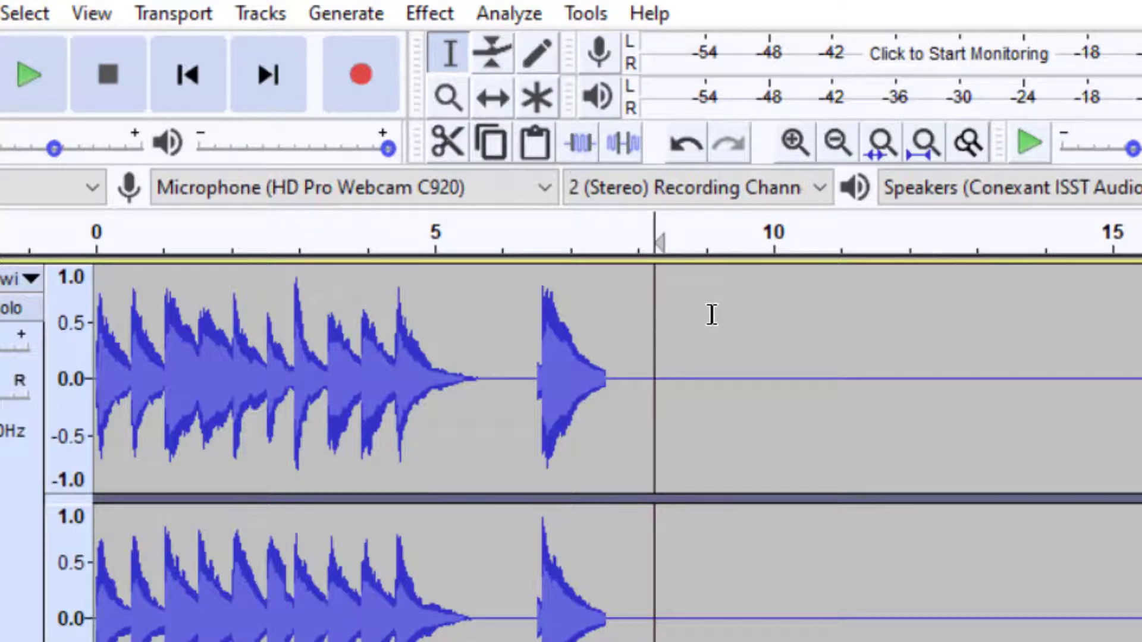
pyautogui.click(543, 142)
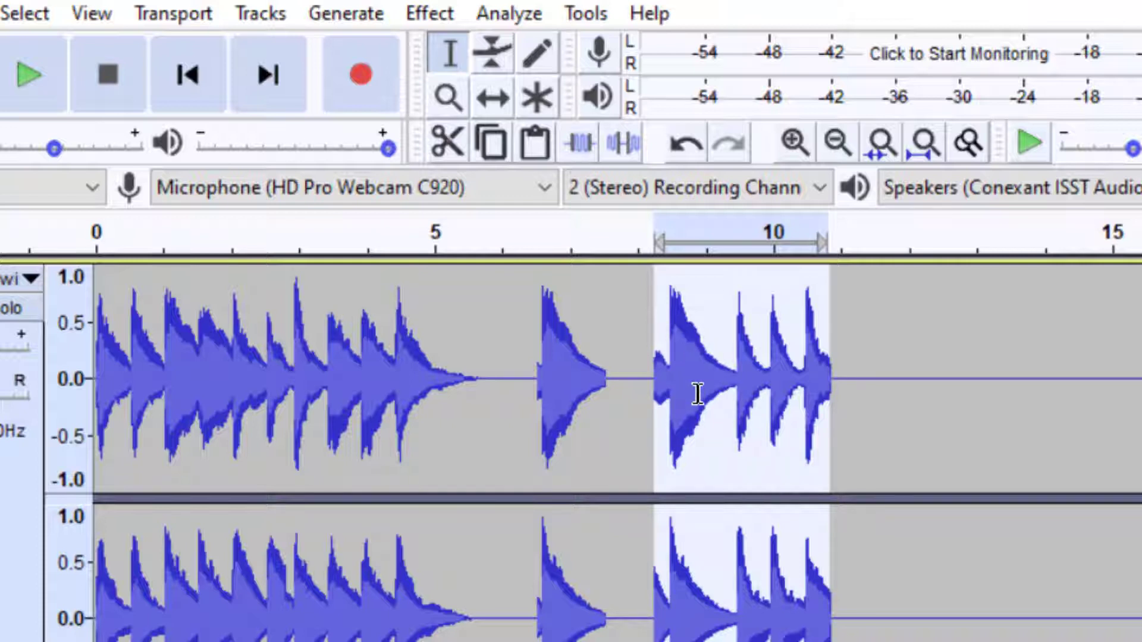
pyautogui.hotkey('ctrl', 'z')
pyautogui.hotkey('ctrl', 'z')
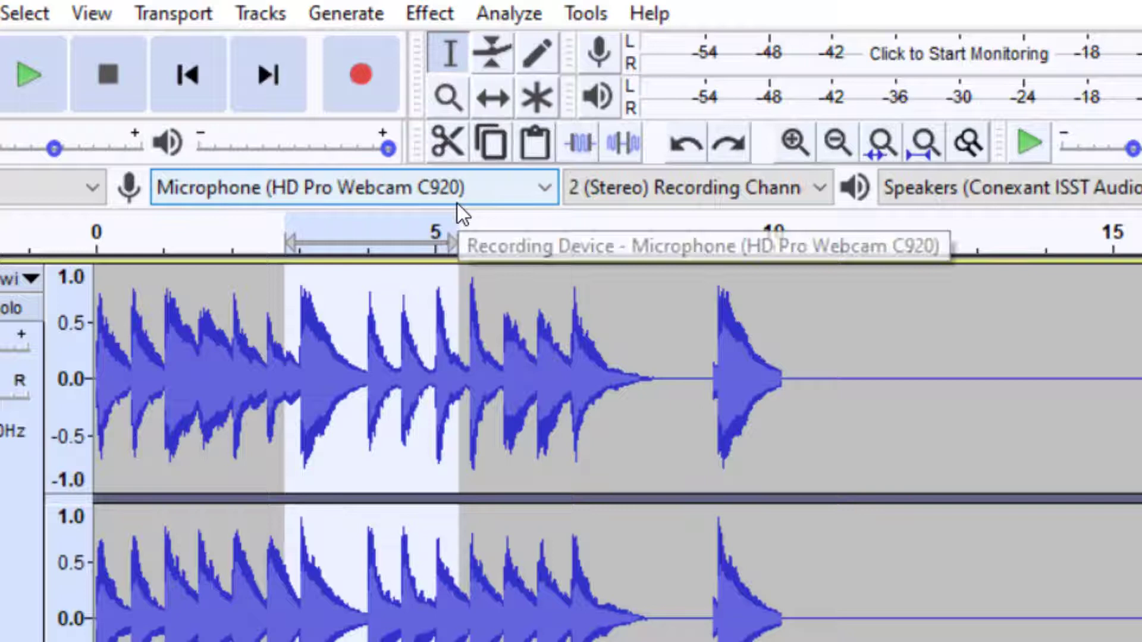
pyautogui.press('Delete')
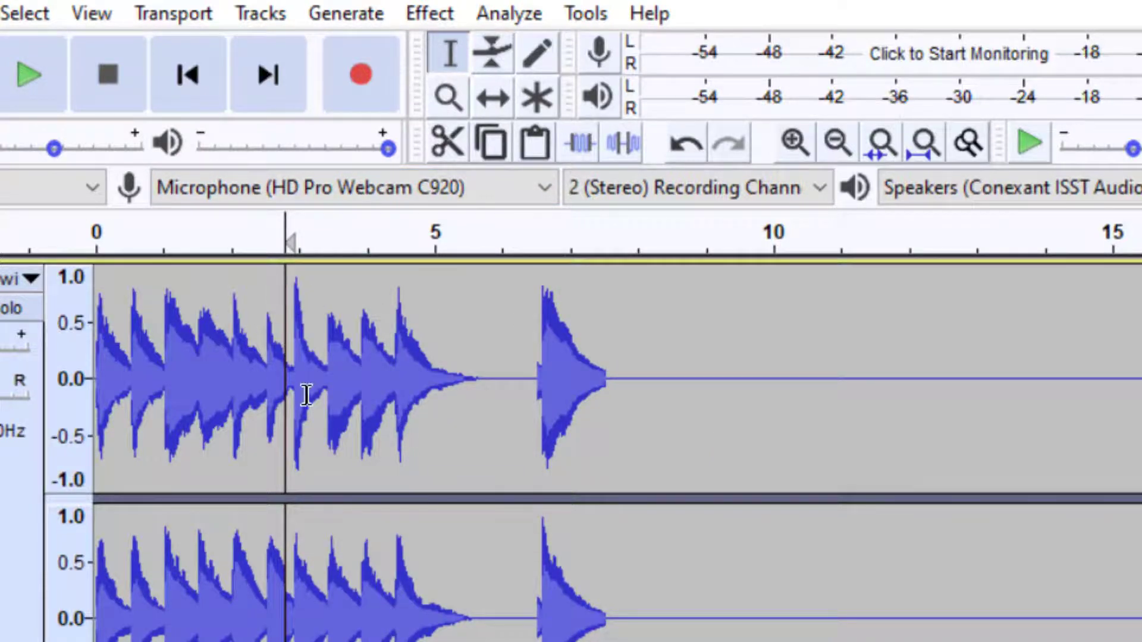
# Trim the track to the notes around 2.7–4.4 s and slide that clip to start at 0 s.
pyautogui.moveTo(313, 351); pyautogui.dragTo(346, 351)
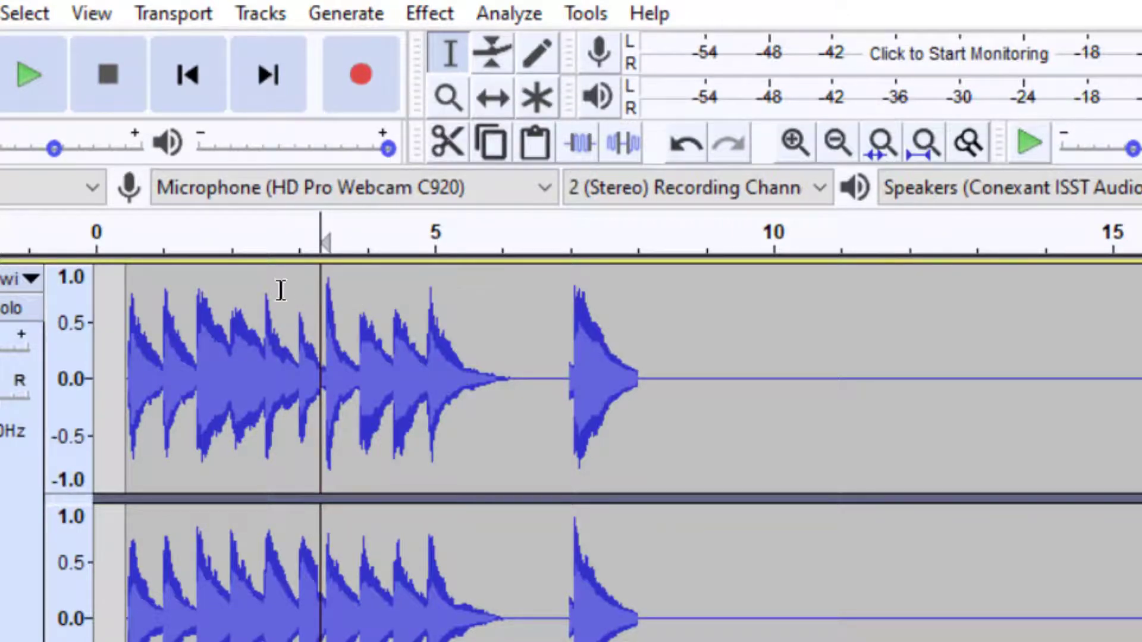
pyautogui.moveTo(278, 289); pyautogui.dragTo(391, 296)
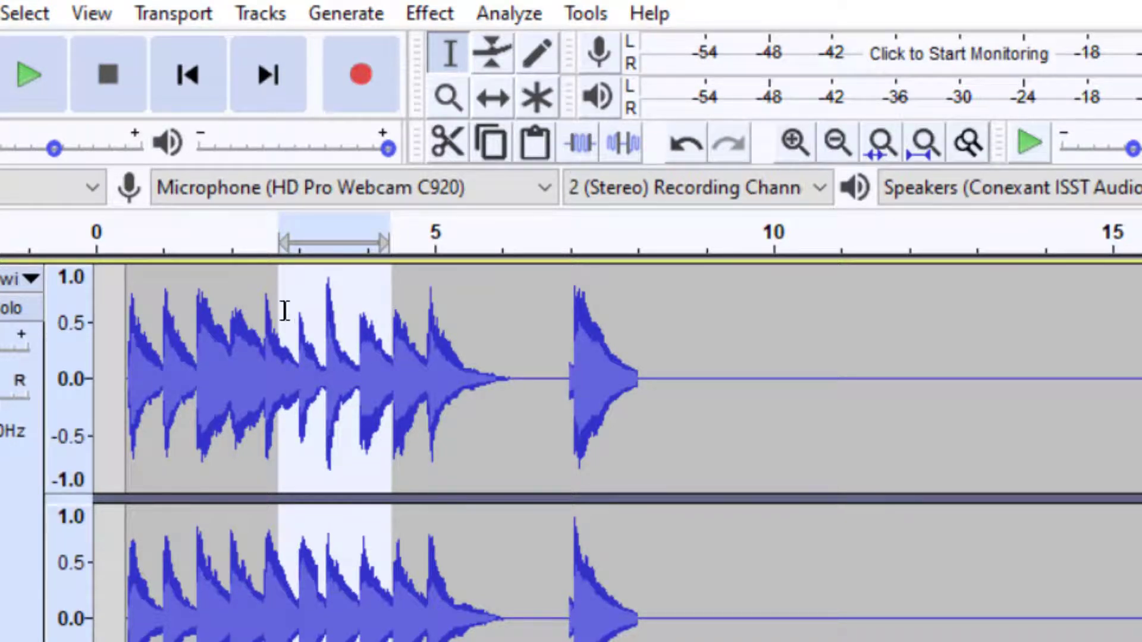
pyautogui.click(587, 155)
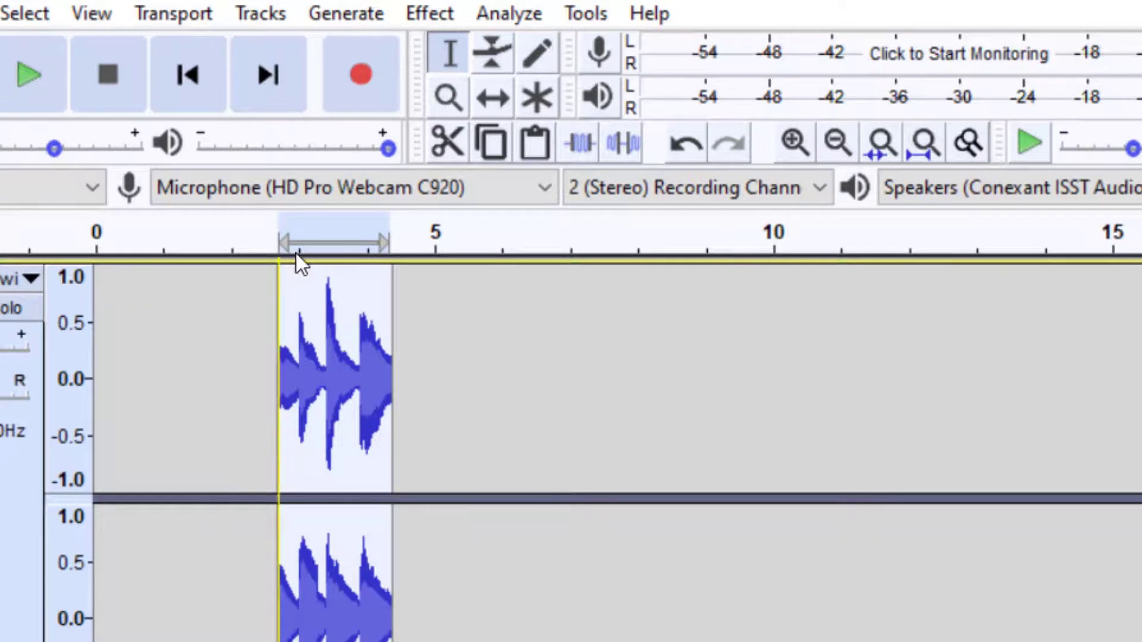
pyautogui.click(498, 104)
pyautogui.moveTo(340, 323); pyautogui.dragTo(149, 353)
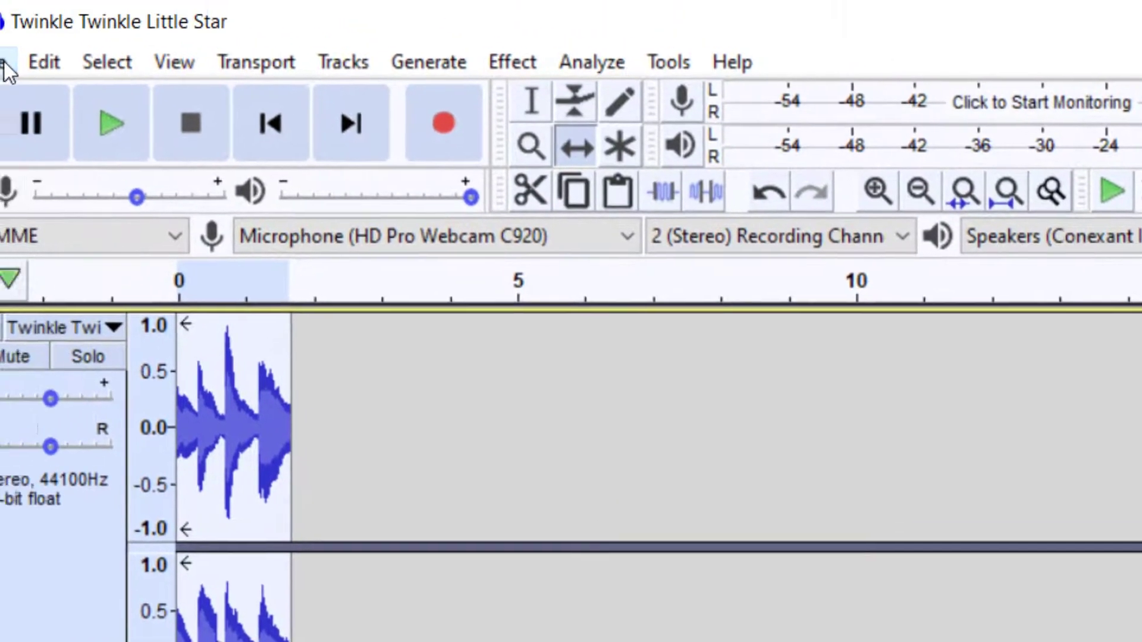
pyautogui.click(0, 13)
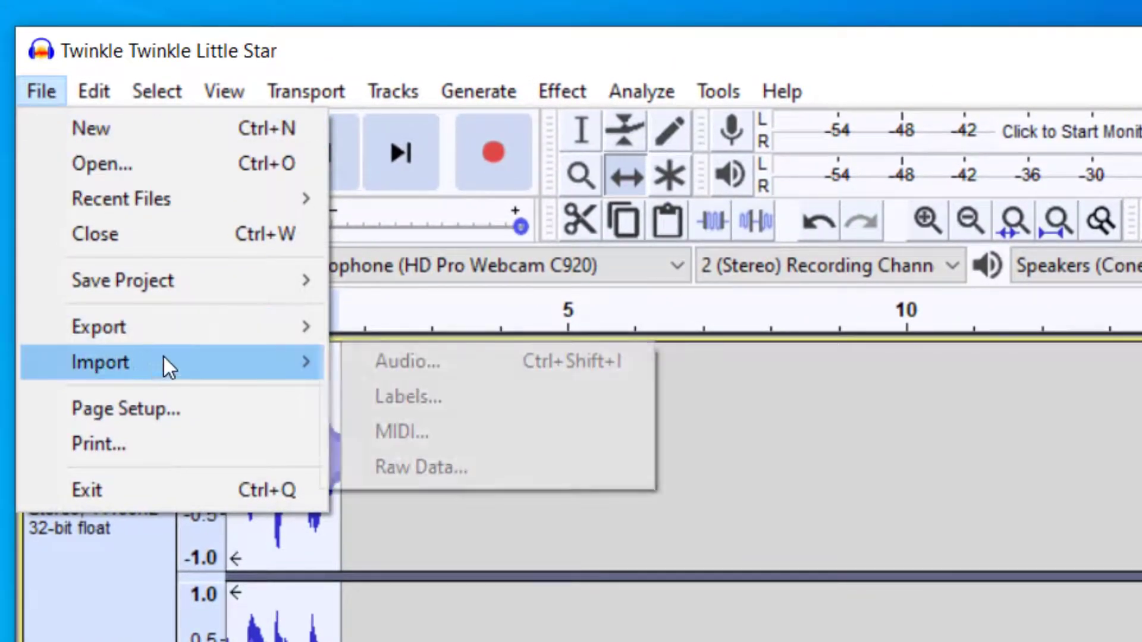
pyautogui.click(791, 431)
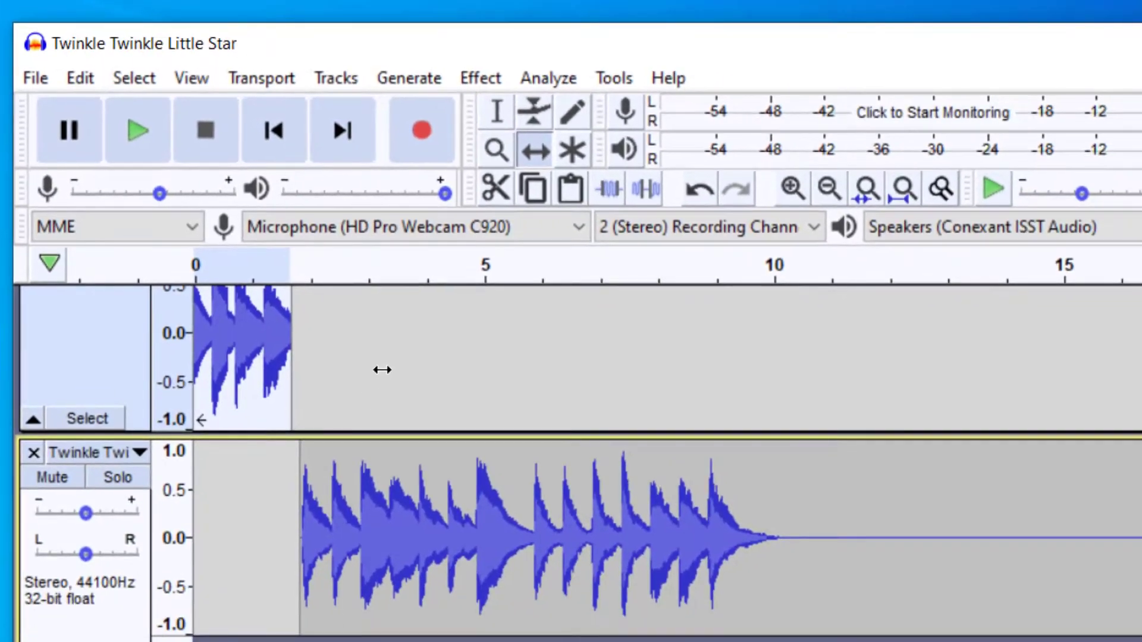
pyautogui.scroll(5, 488, 467)
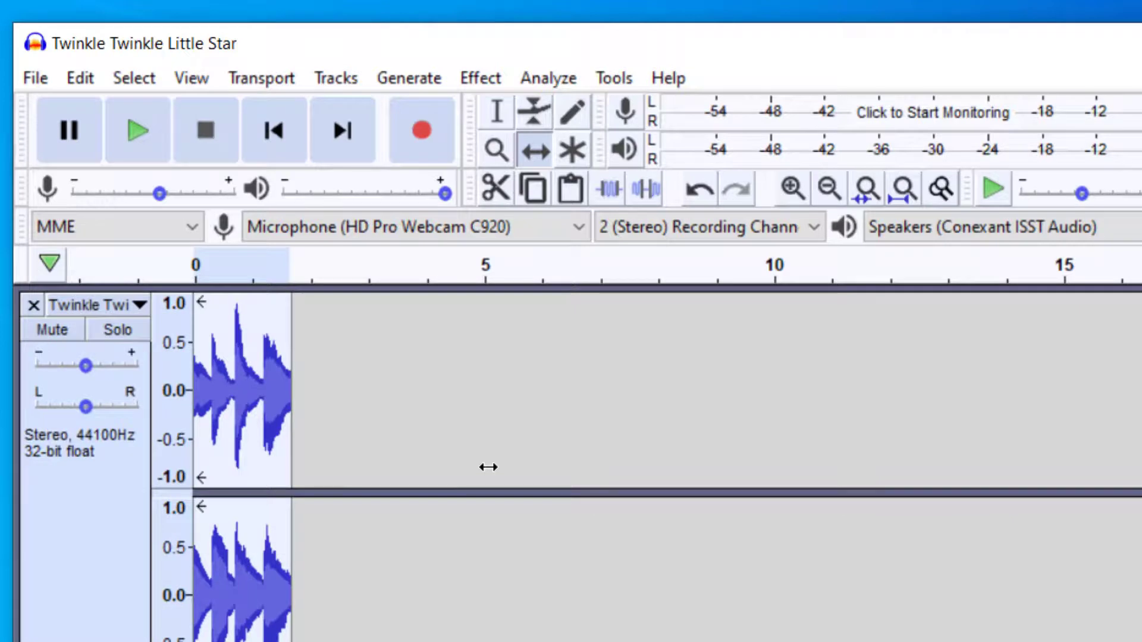
pyautogui.click(71, 76)
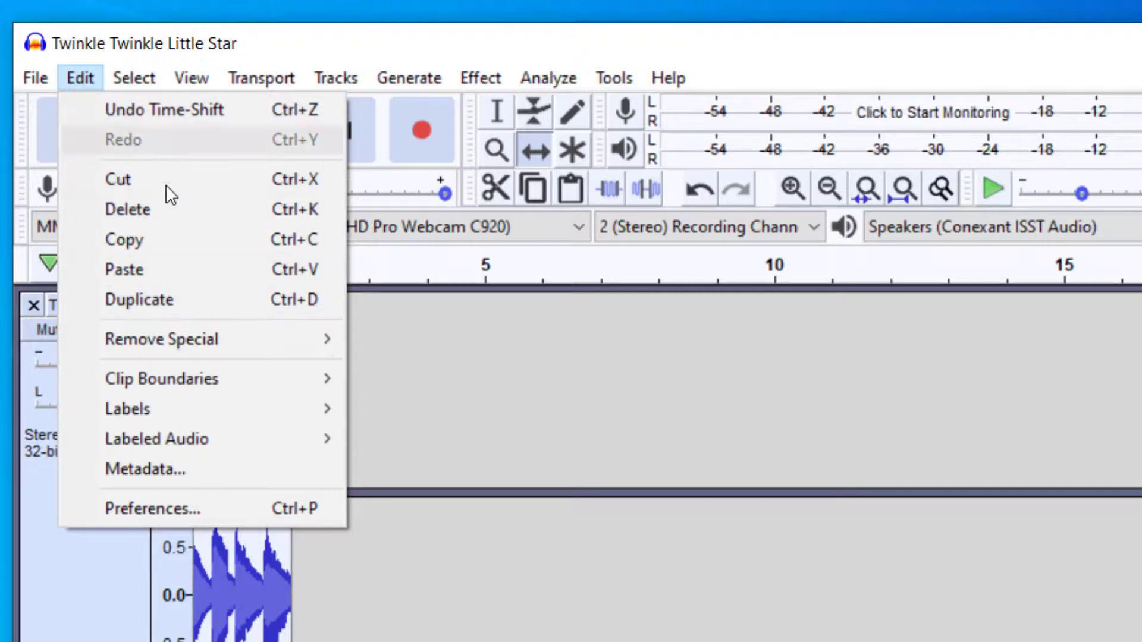
pyautogui.click(95, 73)
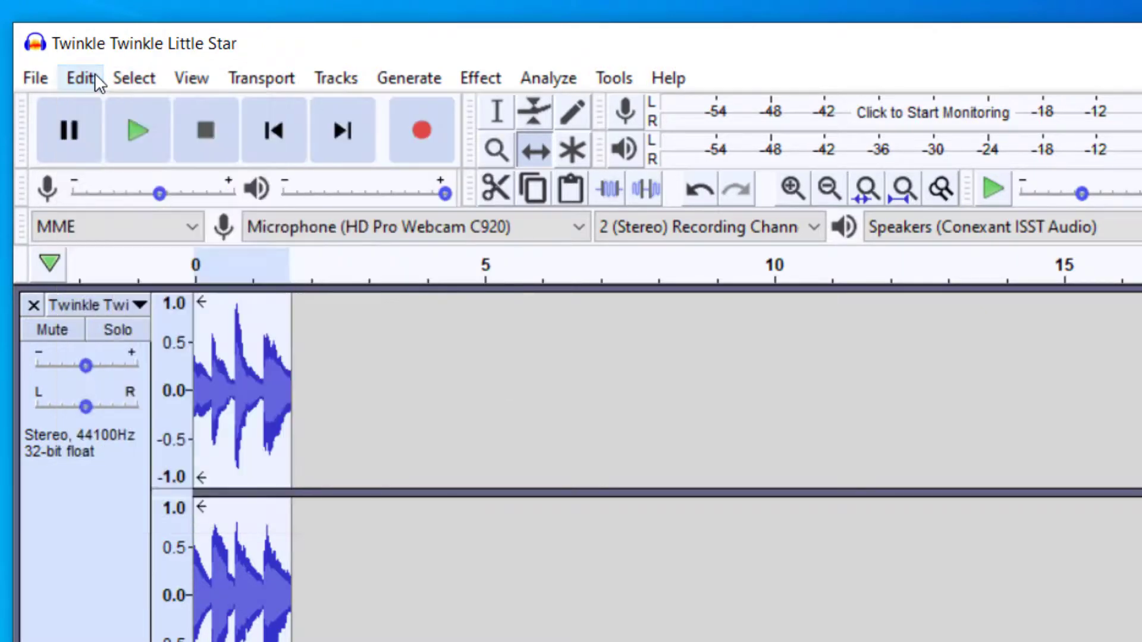